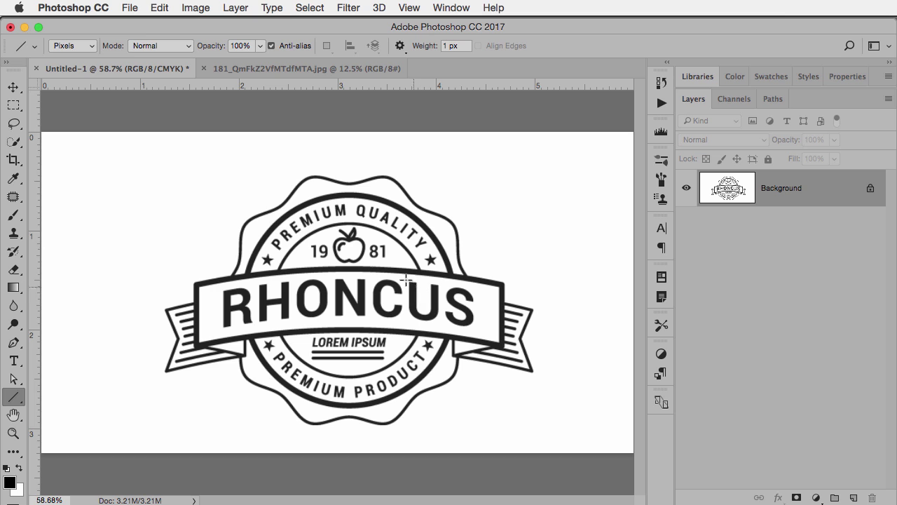
Open the Select menu from the menu bar
left_click(310, 9)
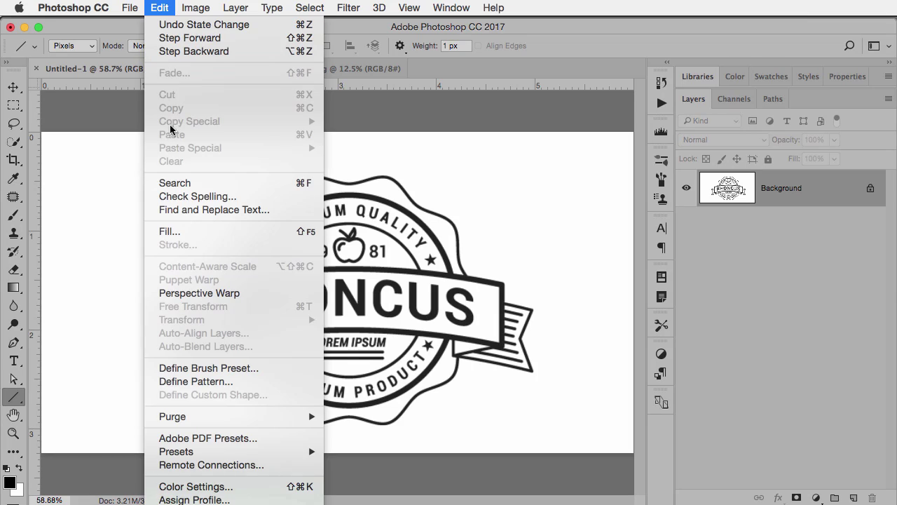
Fill the Background layer with light blue #58afd8 in Darken mode, keeping the black lines
left_click(182, 238)
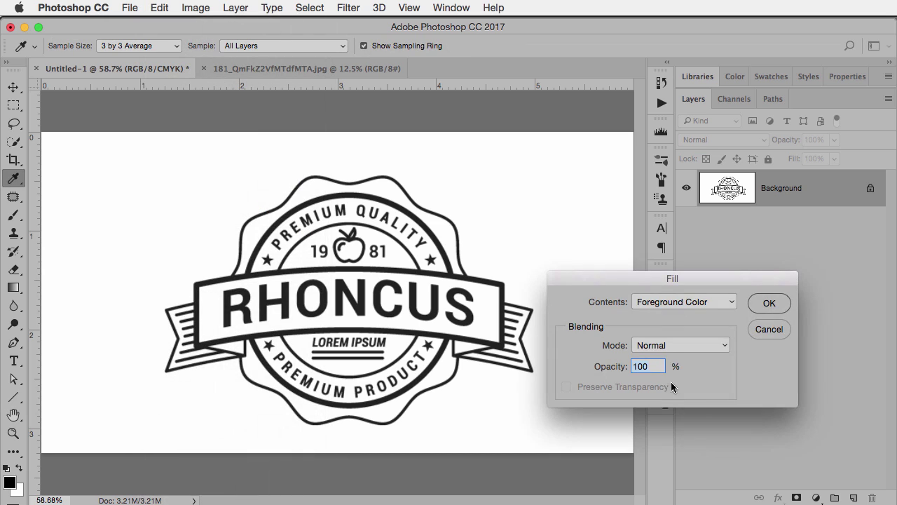
left_click(653, 303)
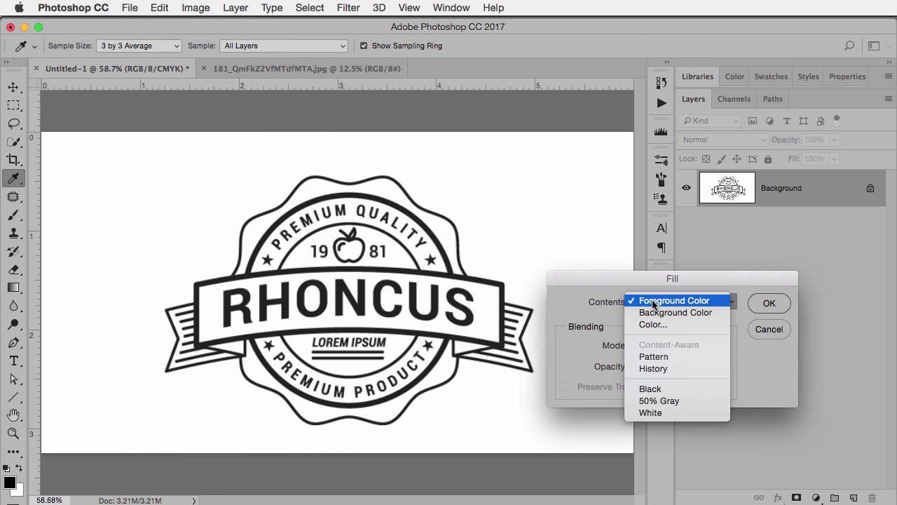
left_click(655, 282)
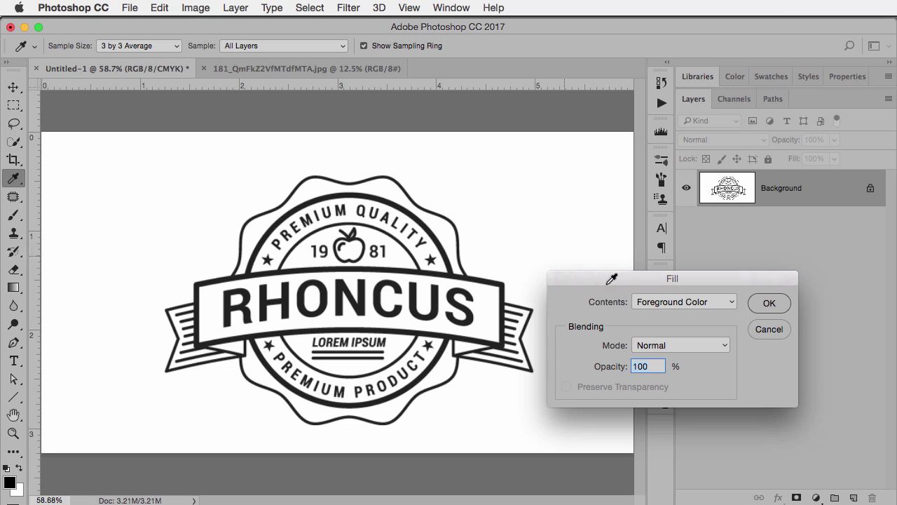
left_click(648, 303)
left_click(651, 325)
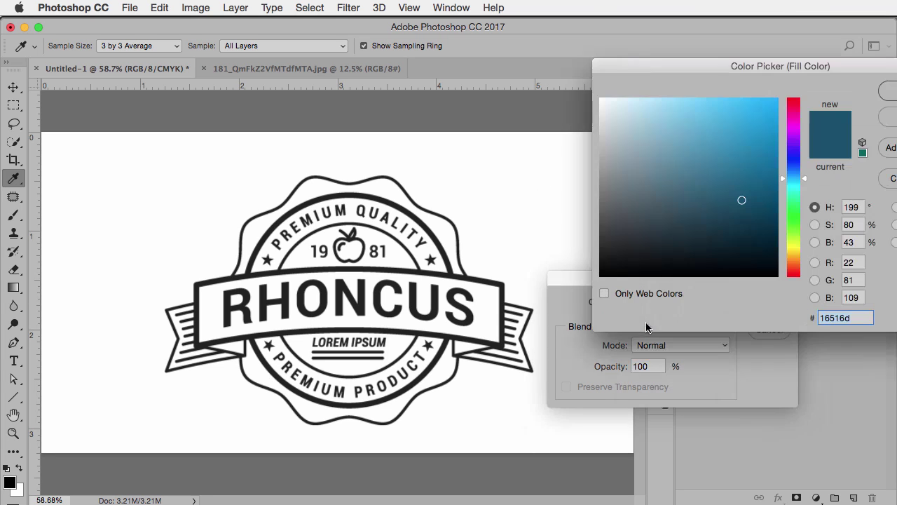
left_click_drag(722, 123, 703, 124)
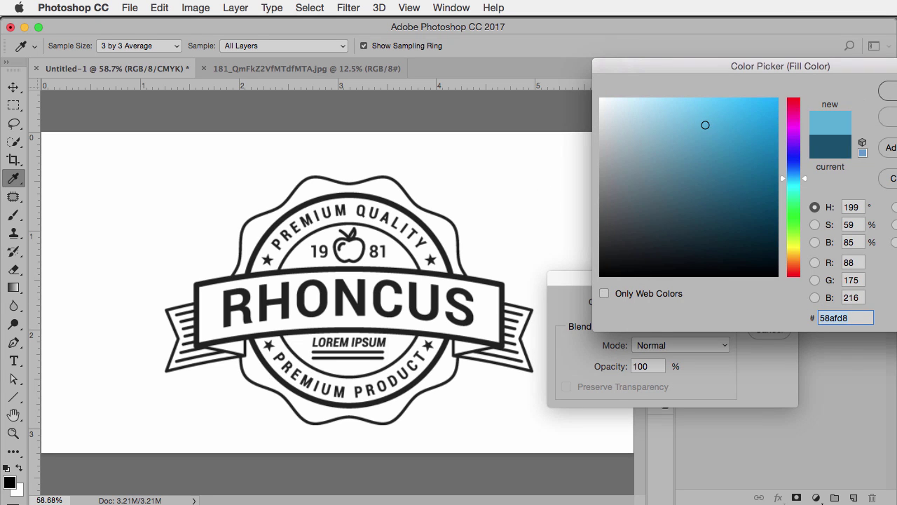
key("Return")
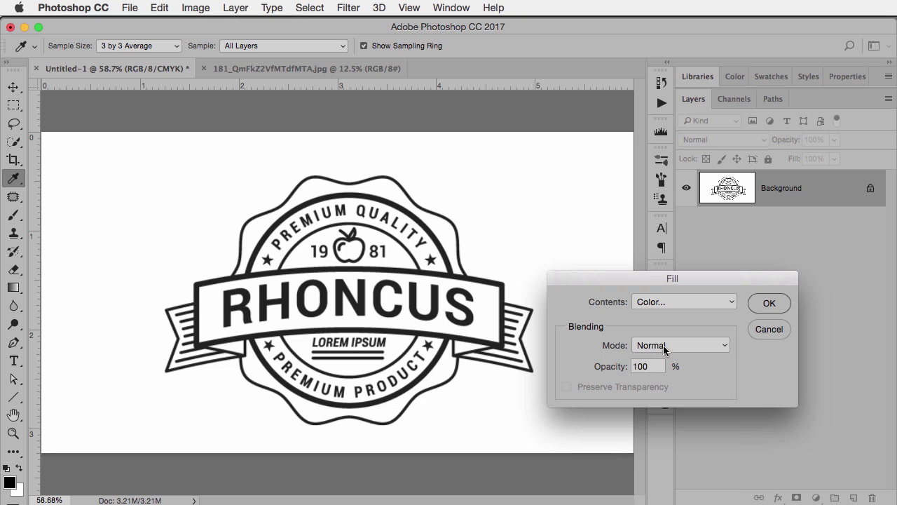
left_click(663, 344)
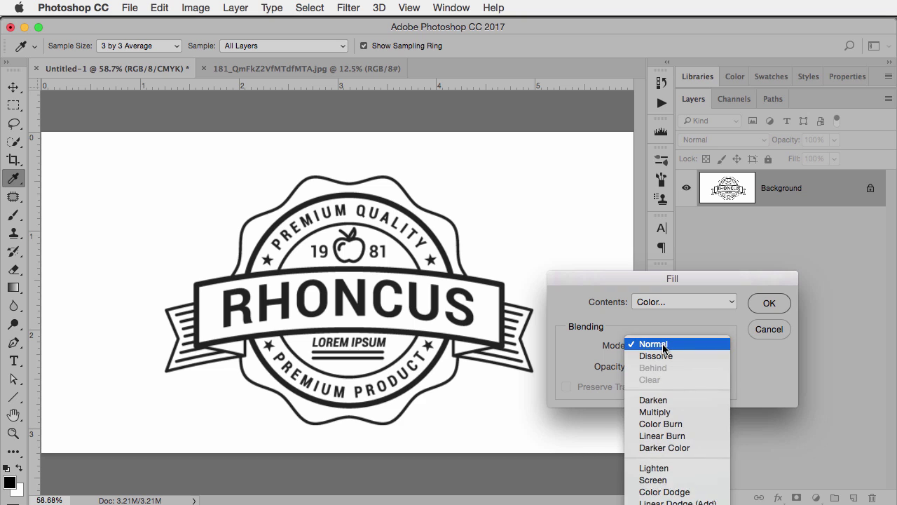
left_click(671, 398)
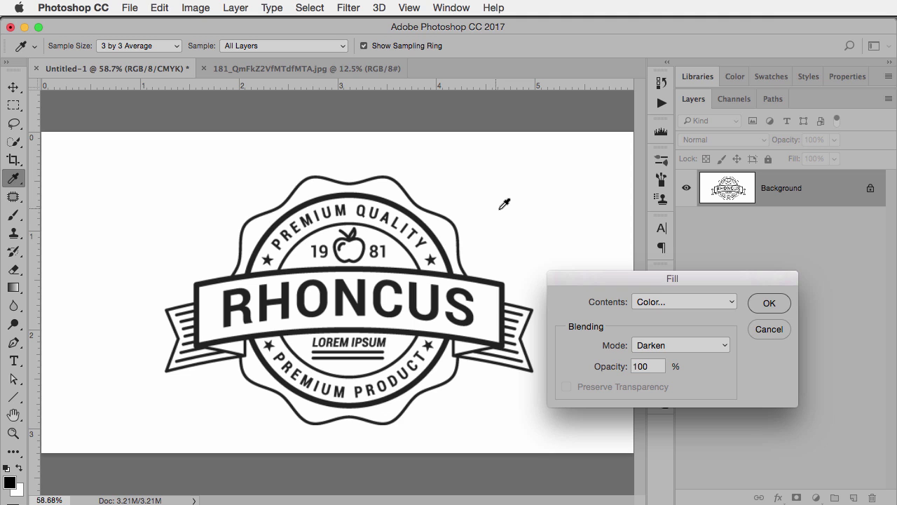
left_click(758, 307)
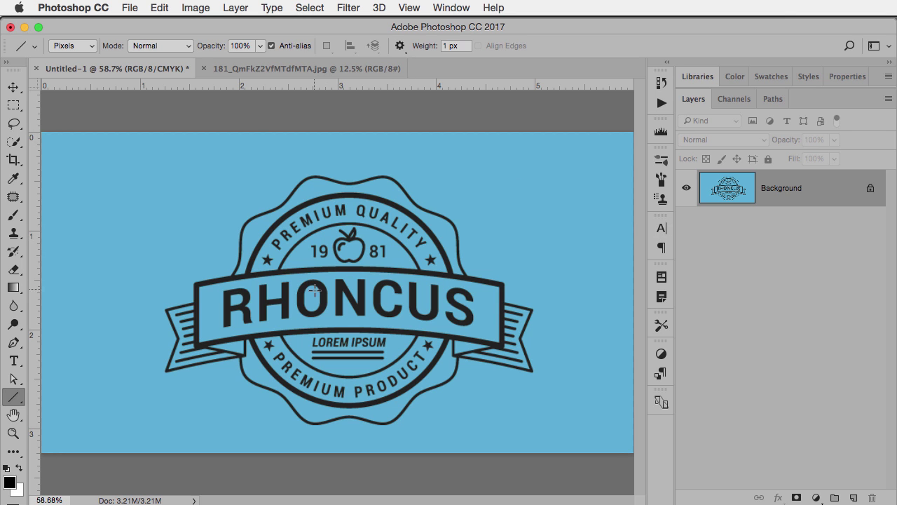
Apply an Edit > Fill of dark teal #175775 in Lighten mode to the logo
left_click(160, 7)
left_click(173, 232)
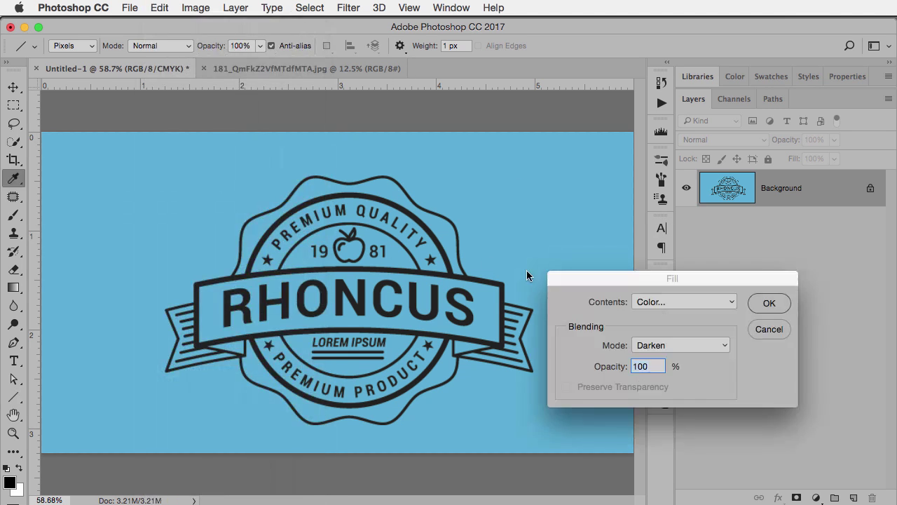
left_click(646, 302)
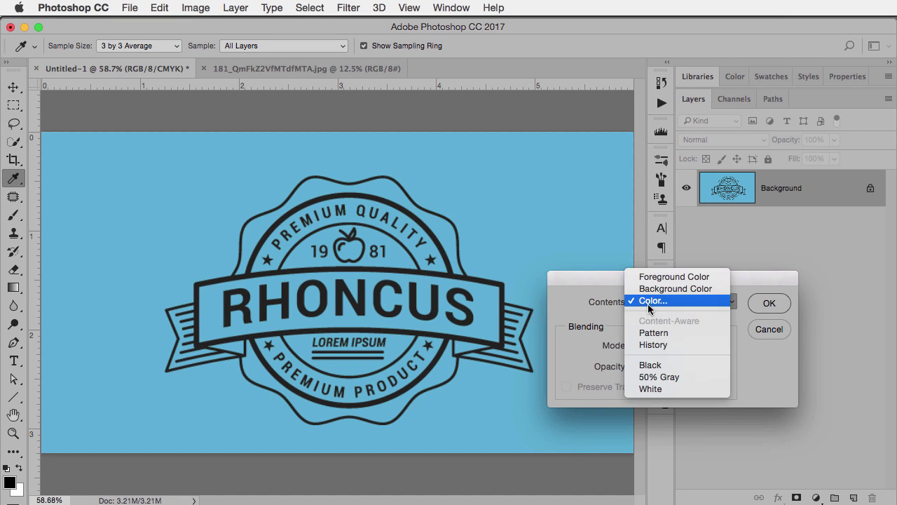
left_click(648, 300)
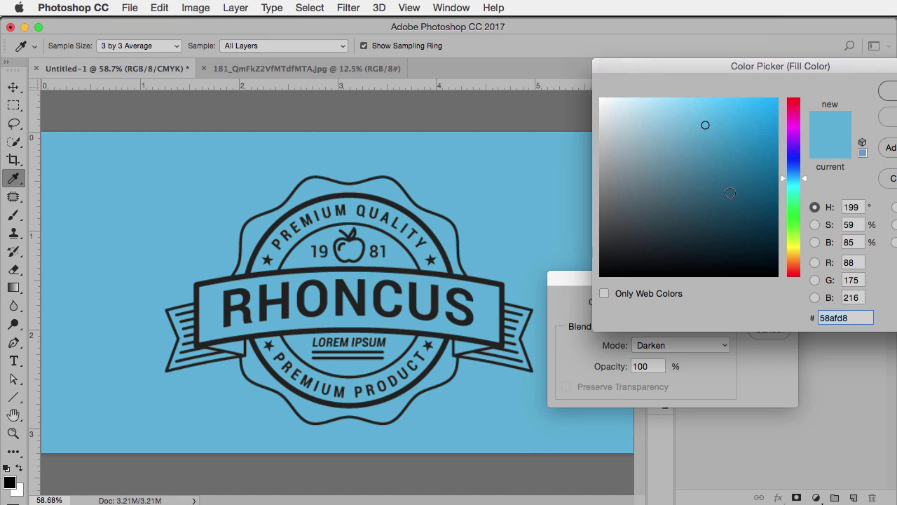
left_click_drag(730, 192, 743, 194)
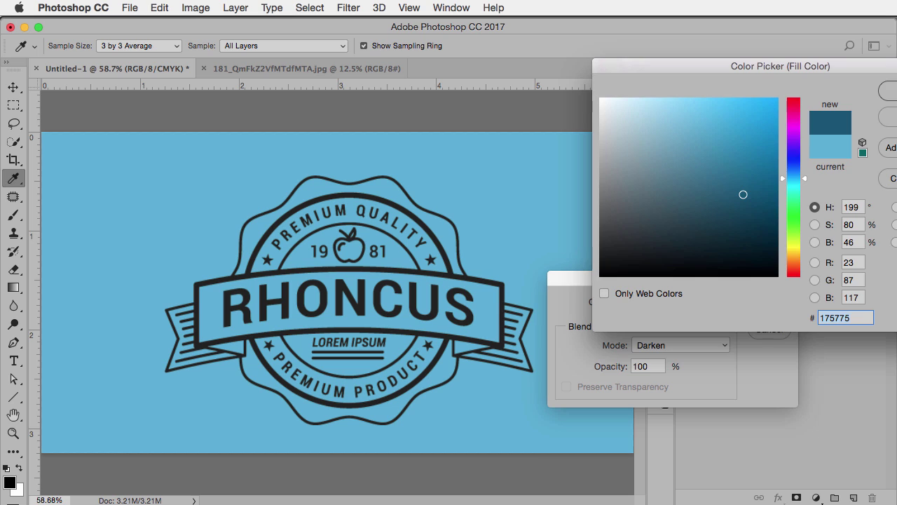
key("Return")
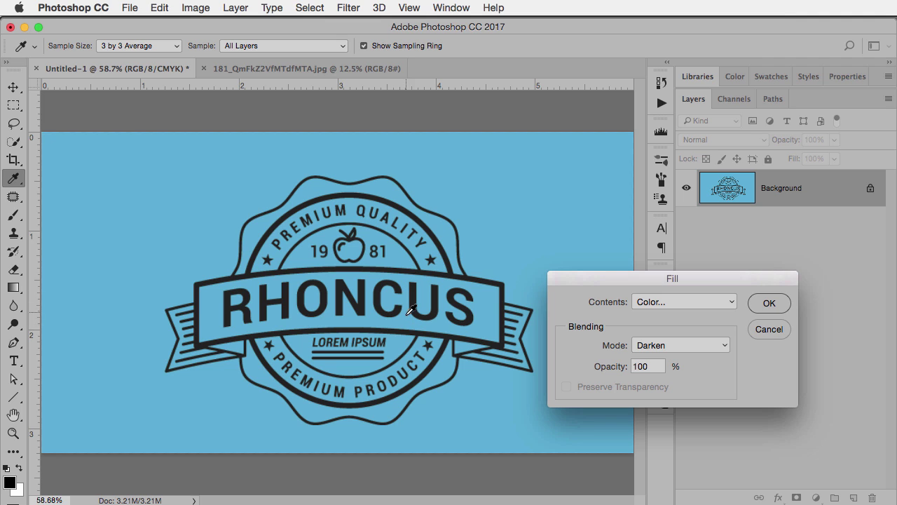
left_click(659, 346)
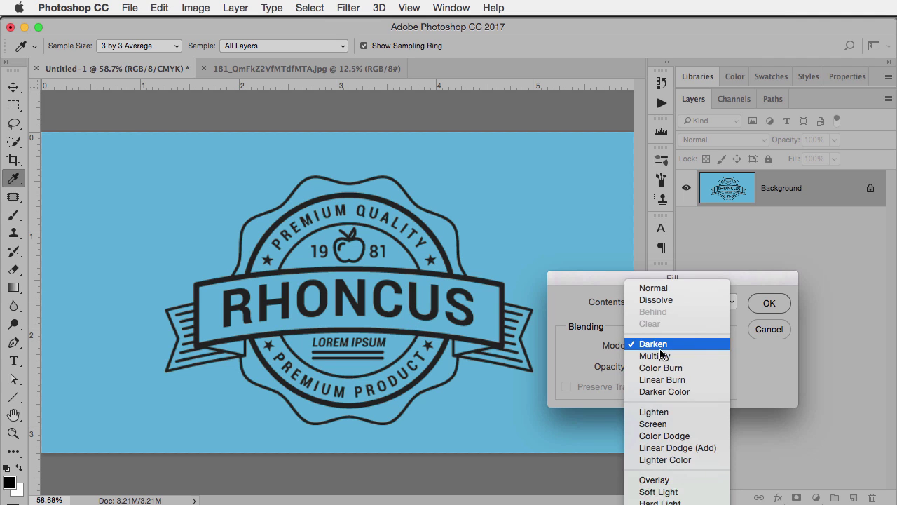
left_click(664, 414)
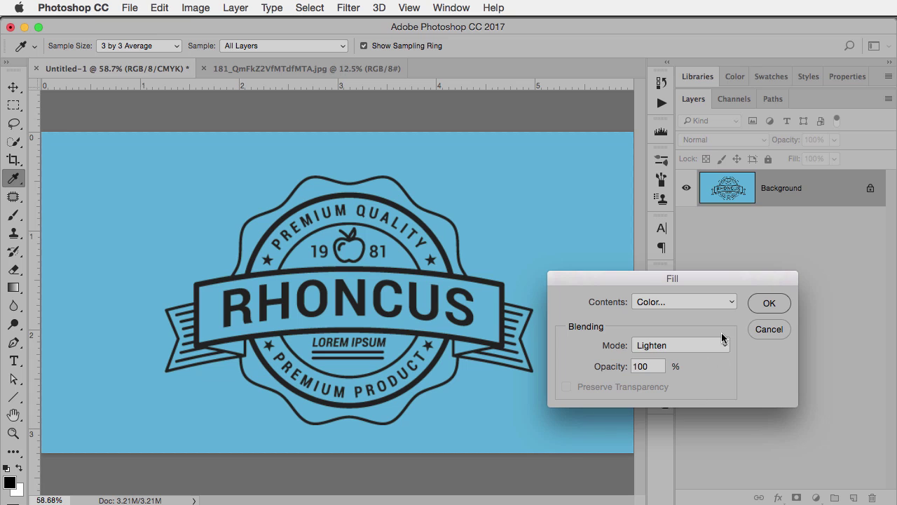
left_click(768, 303)
key("u")
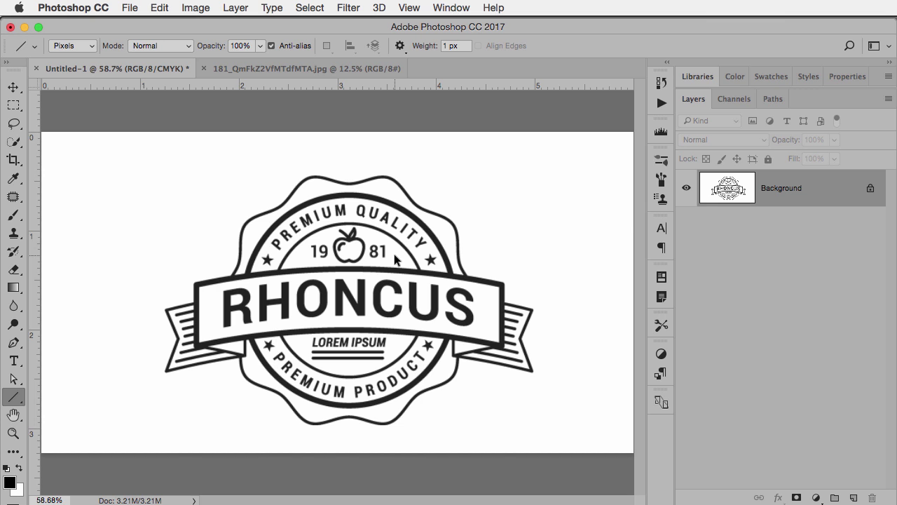
Invert the image, then fill it with purple #551775 in Lighten mode
key("super+i")
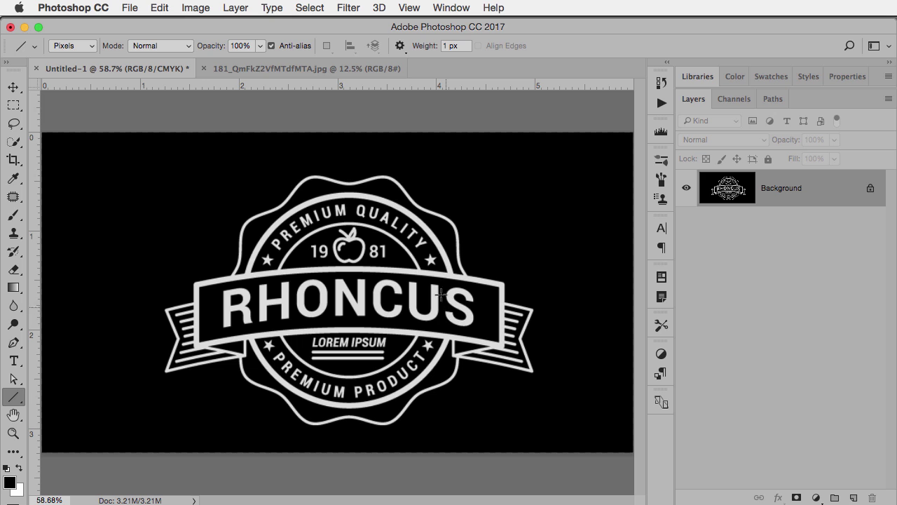
left_click(161, 8)
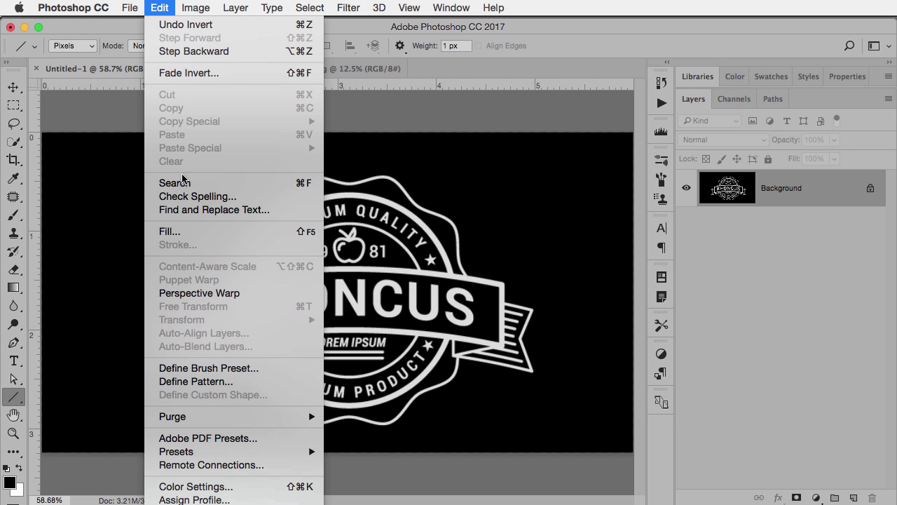
left_click(178, 231)
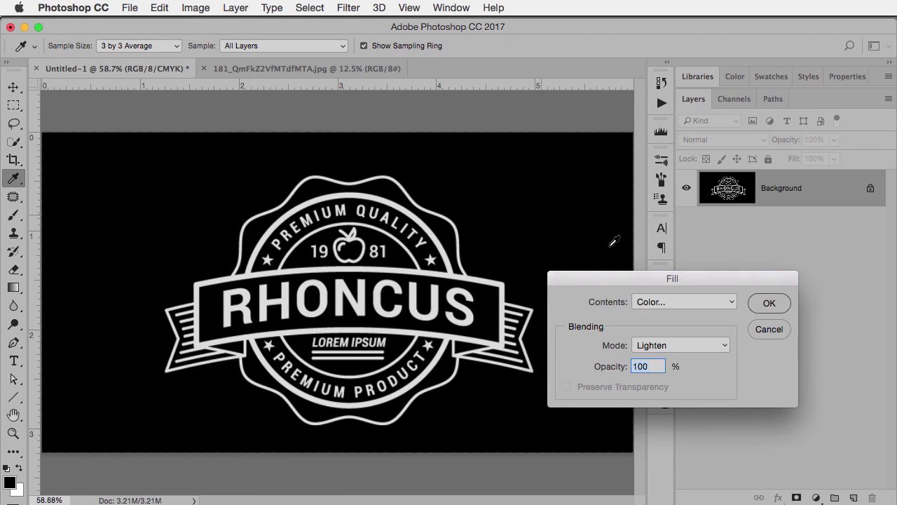
left_click(651, 300)
left_click(652, 298)
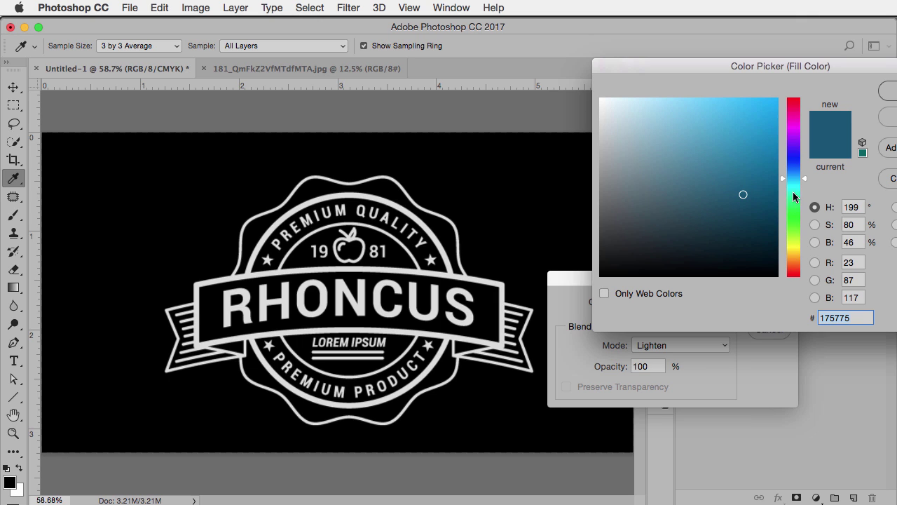
left_click(794, 138)
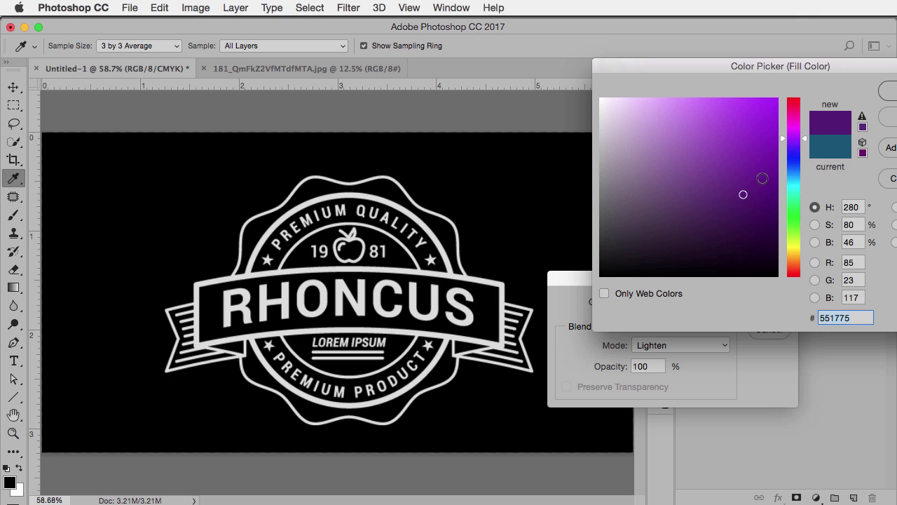
left_click(888, 93)
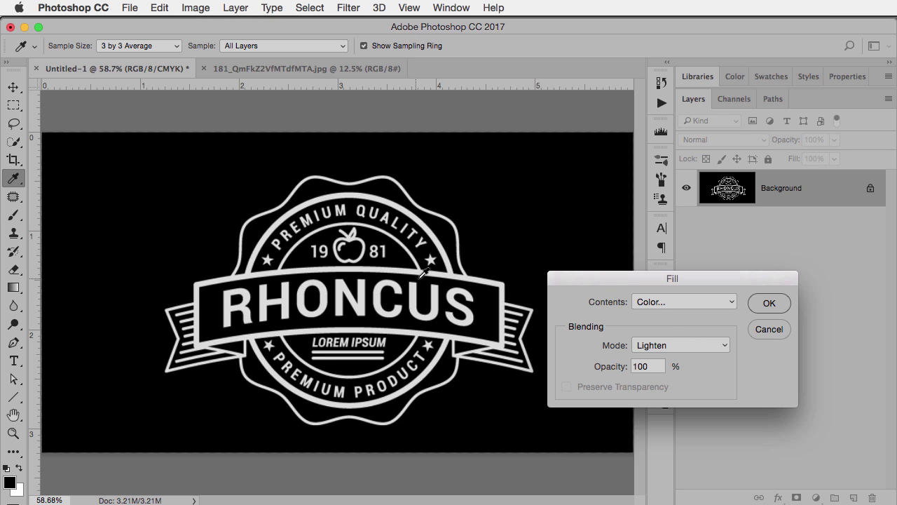
left_click(769, 303)
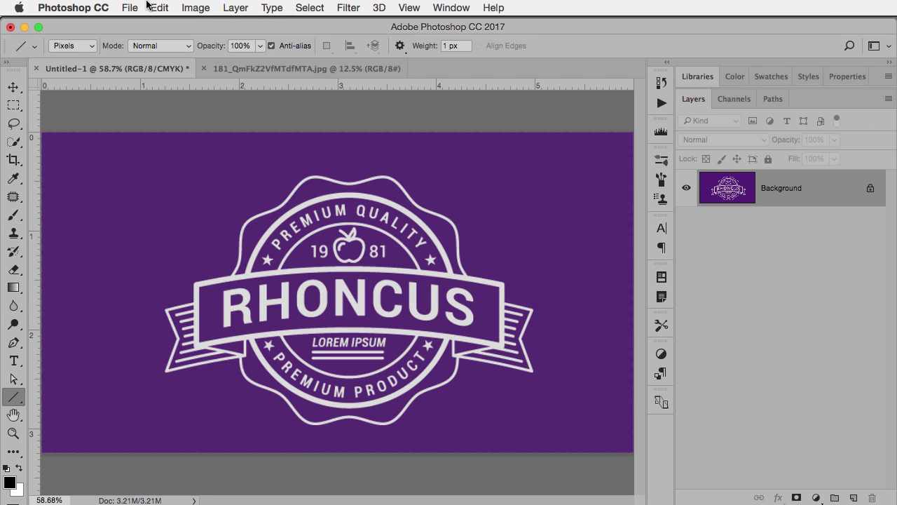
Apply an Edit > Fill of pale yellow #edde7c in Darken mode to the logo
left_click(130, 7)
mouse_move(158, 6)
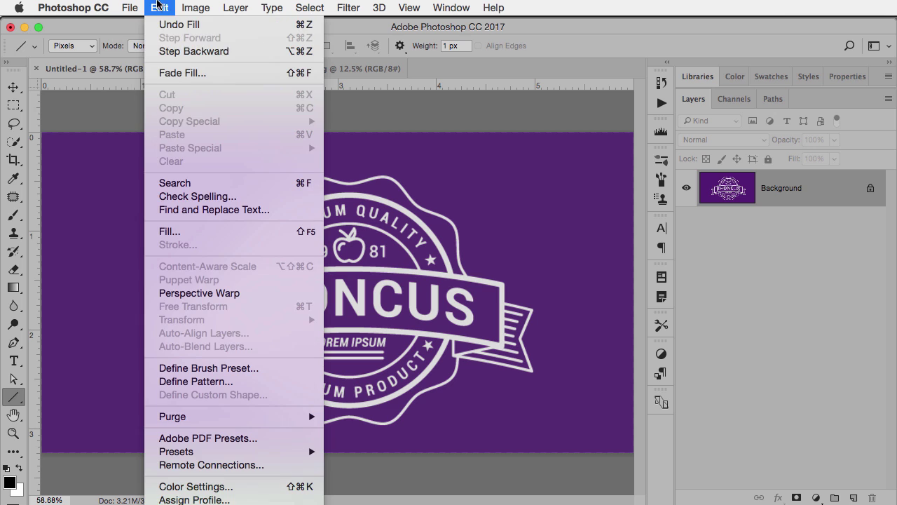
left_click(174, 239)
left_click(789, 246)
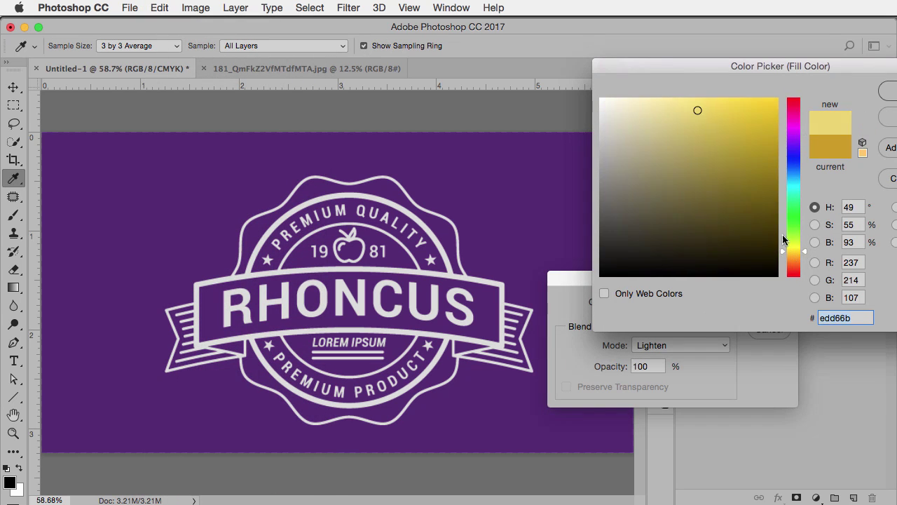
left_click(683, 129)
left_click_drag(682, 128, 685, 110)
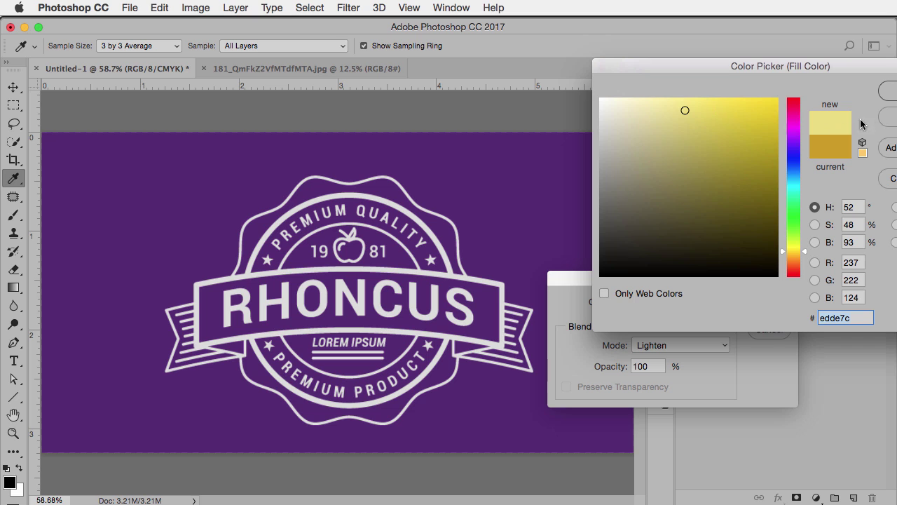
left_click(890, 92)
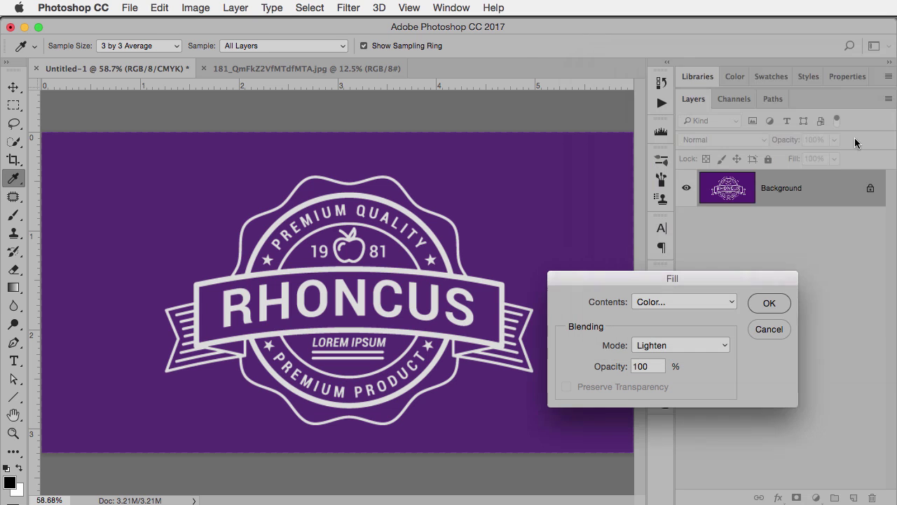
left_click(671, 344)
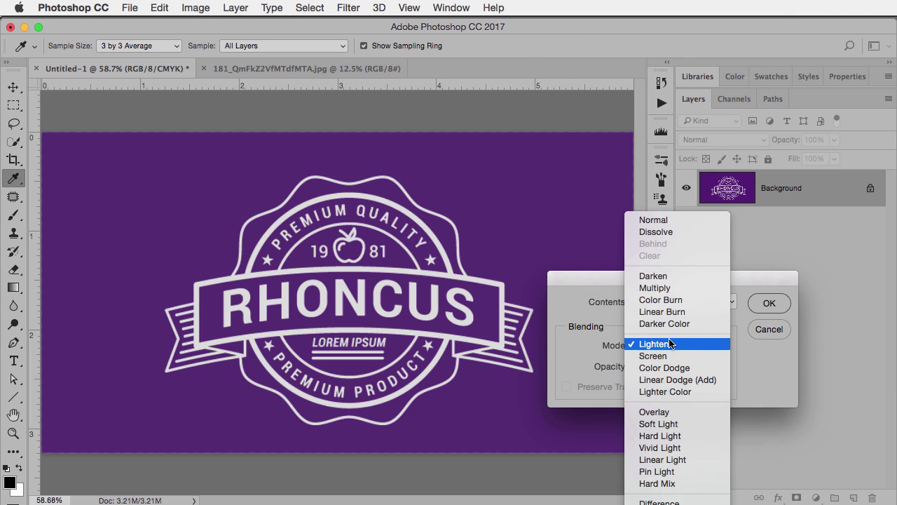
left_click(664, 276)
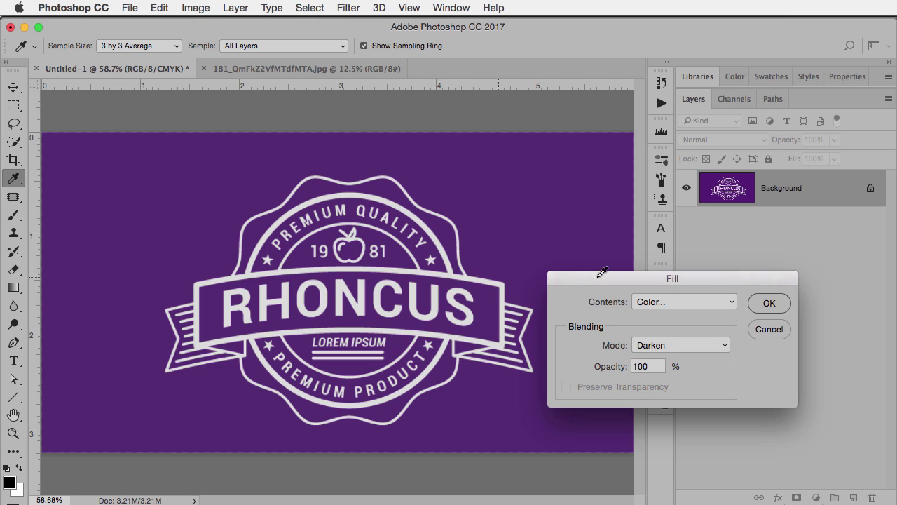
left_click(769, 303)
key("u")
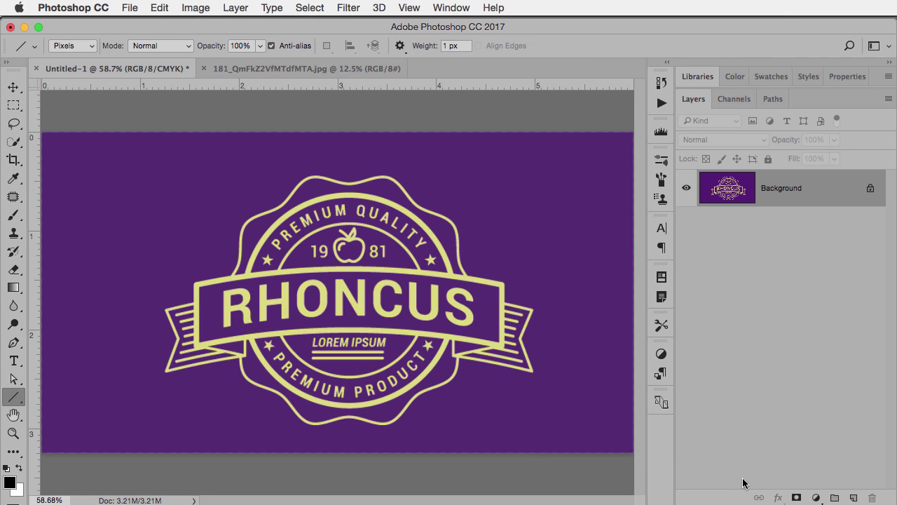